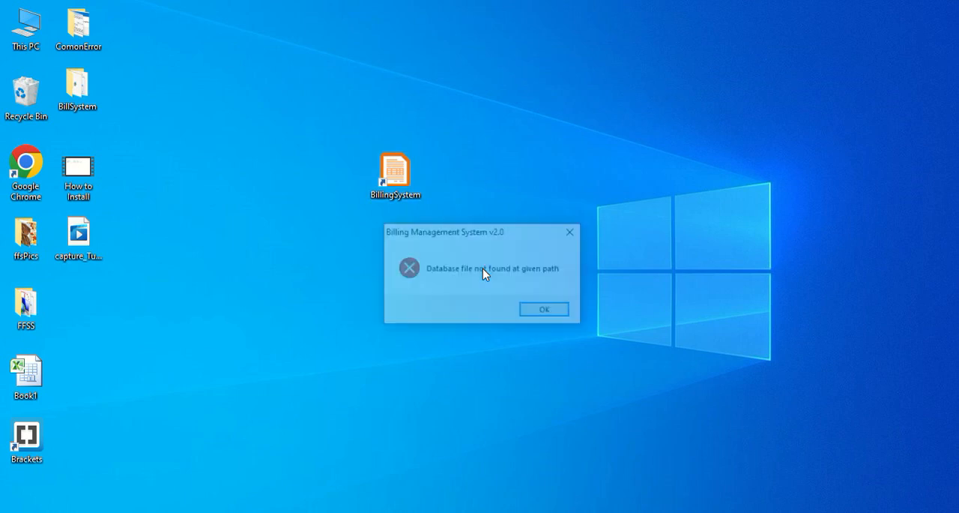
Step: Dismiss the missing-database error and set the company name to ALI OLD NEW BOOK CENTER in the application settings
left_click_drag(455, 234, 413, 143)
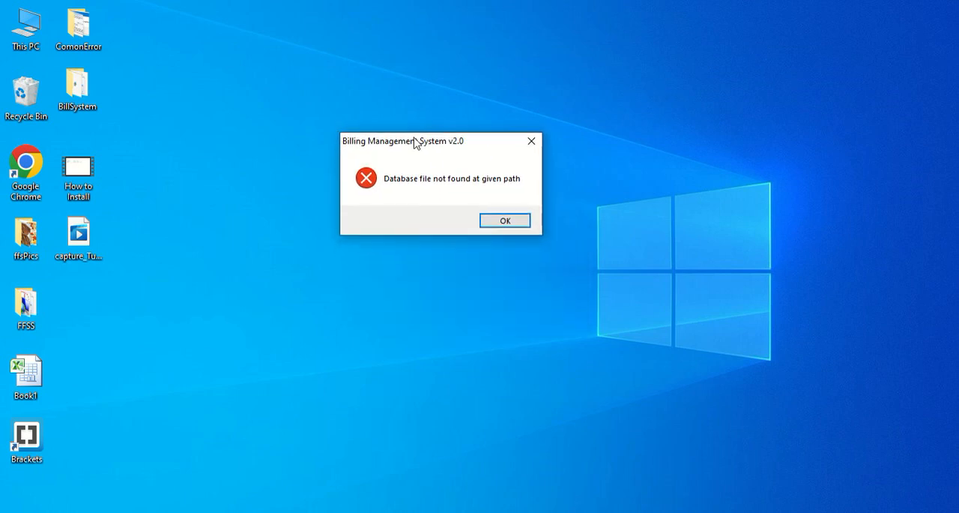
left_click(510, 221)
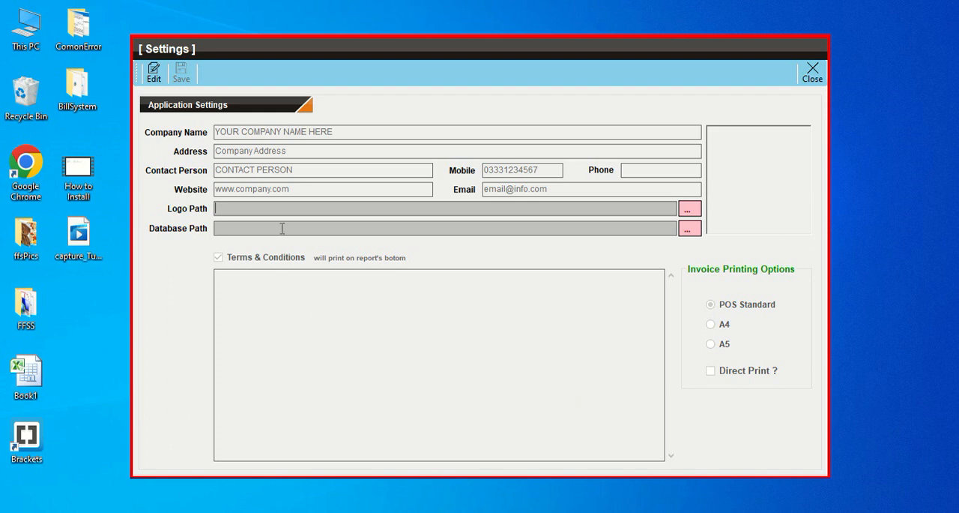
left_click(154, 73)
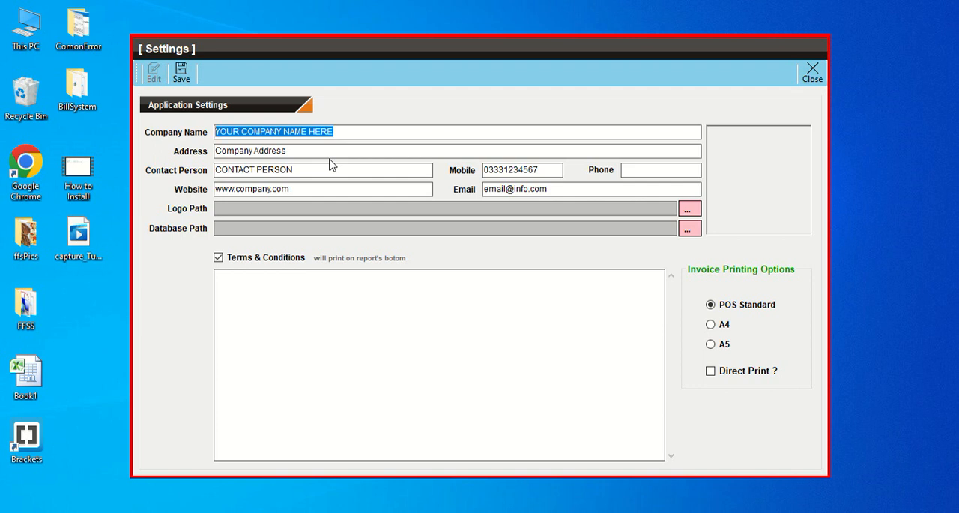
type("ALI")
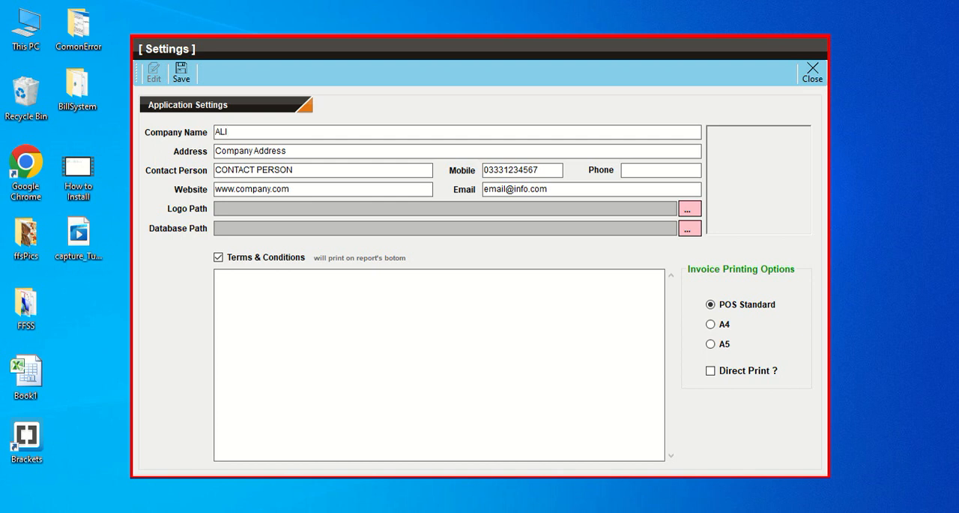
type(" OLD NEW ")
type("BOOKS CE")
type("CENTER")
key("Tab")
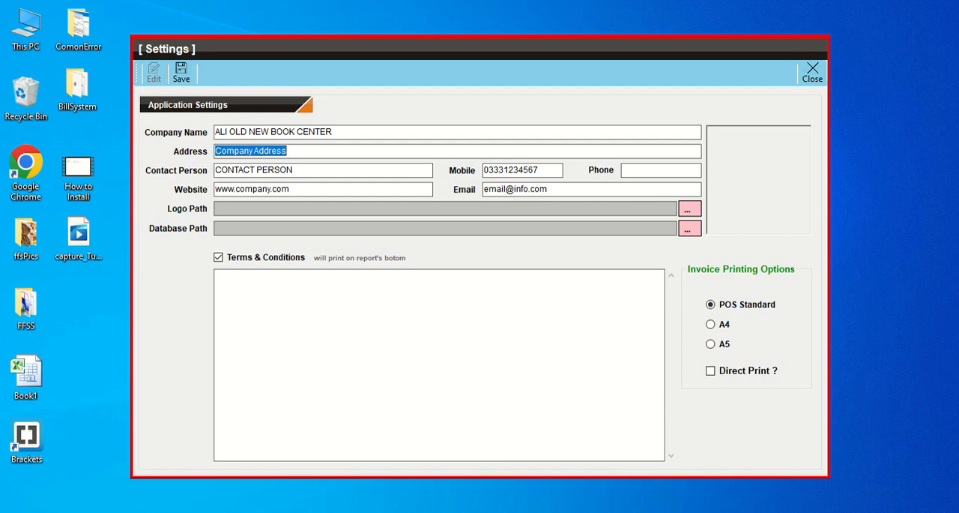
Step: Fill in the company's address and the contact person's name
type("link rod")
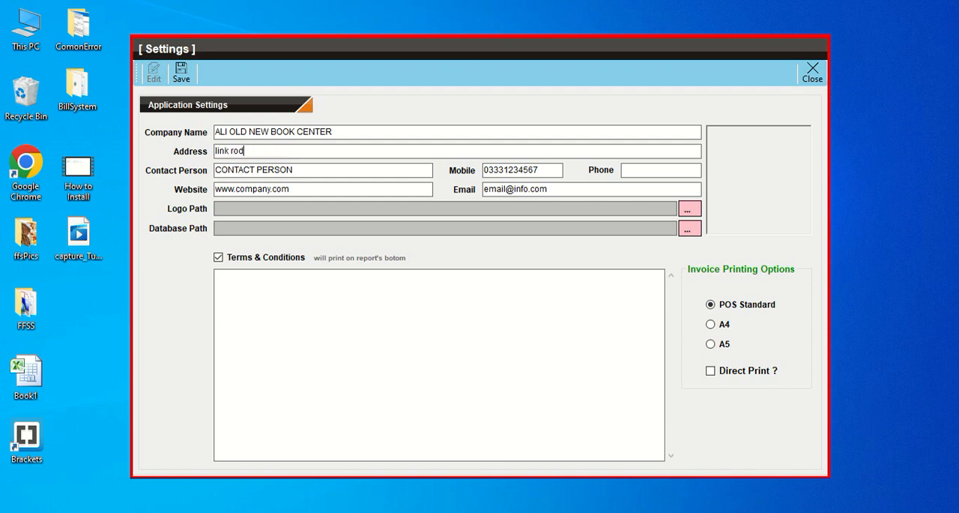
key("Tab")
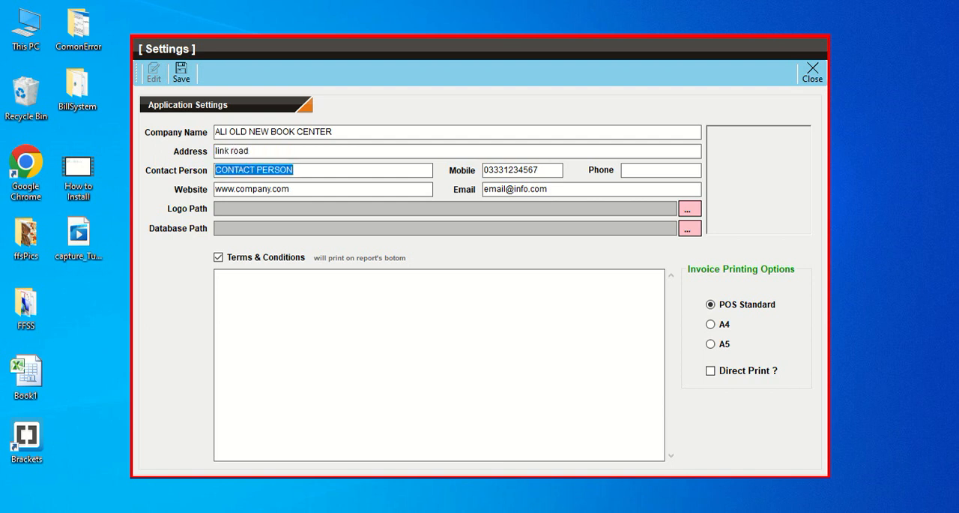
type("M. ALI")
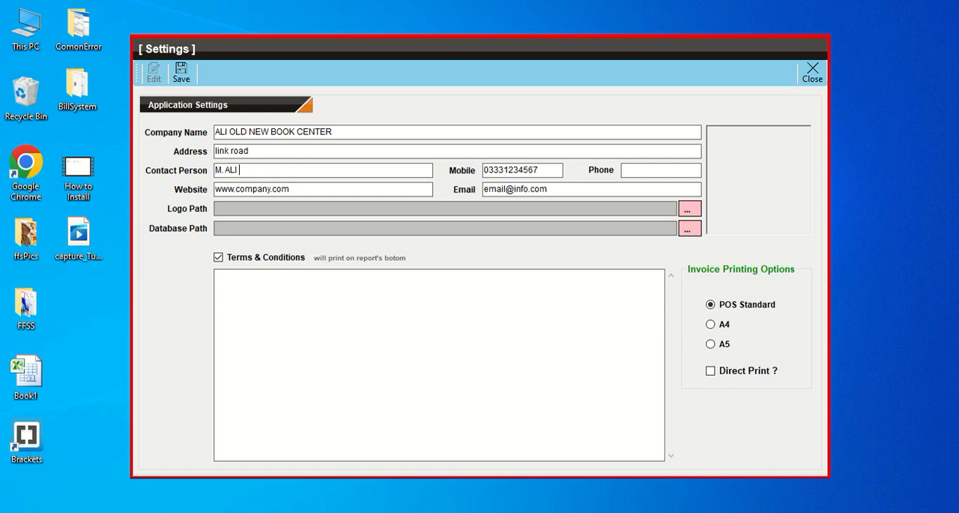
key("Tab")
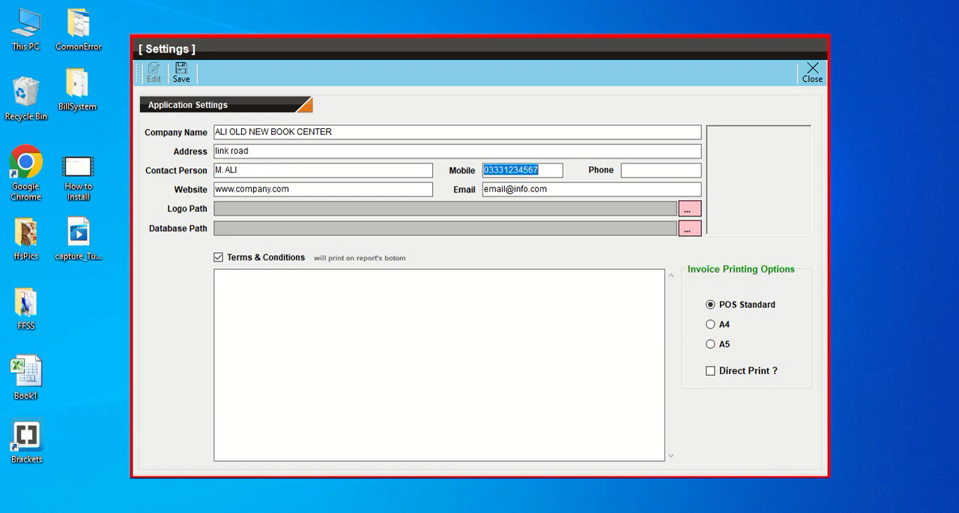
Step: Clear the placeholder website and email from the company details
key("Tab")
key("Tab")
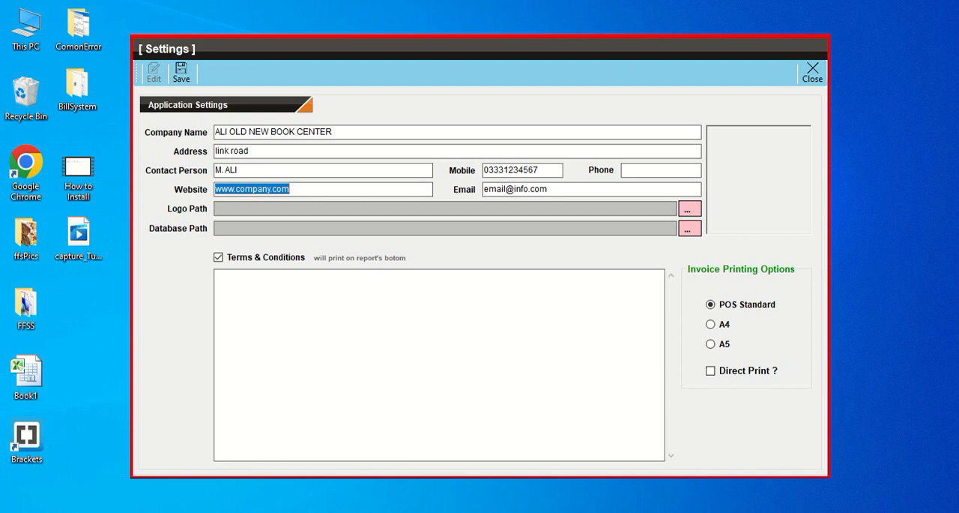
key("Delete")
key("Tab")
key("Delete")
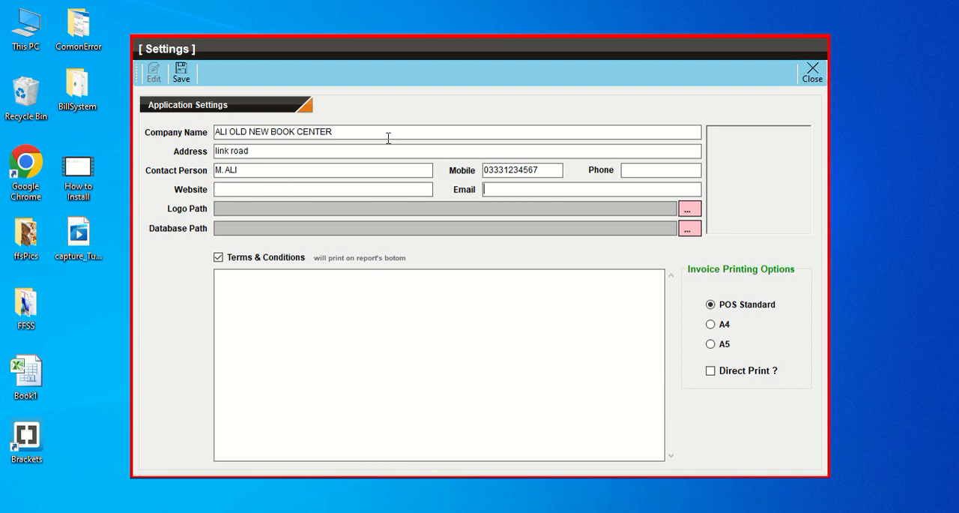
Step: Set the logo path to the LOGO picture in the BillData folder on Local Disk (D:)
left_click(689, 208)
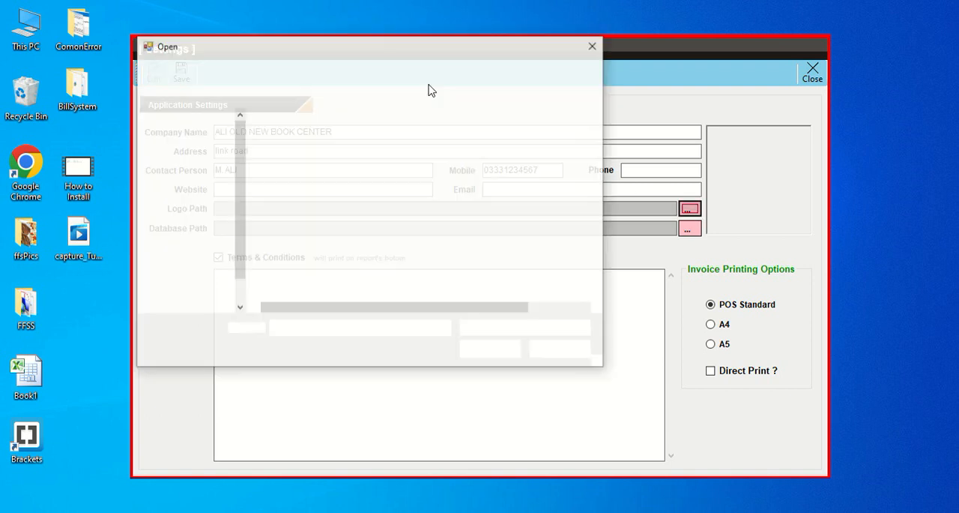
left_click_drag(413, 52, 442, 56)
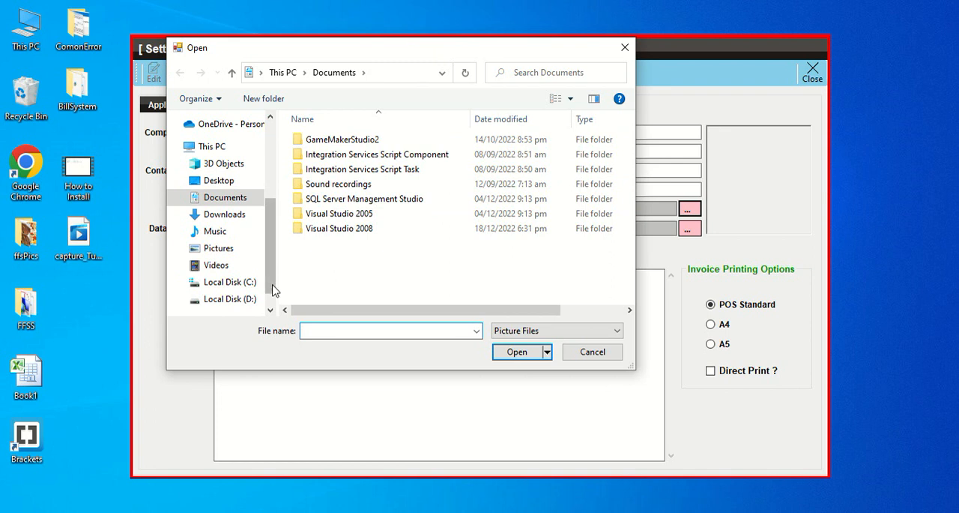
left_click(243, 299)
double_click(327, 140)
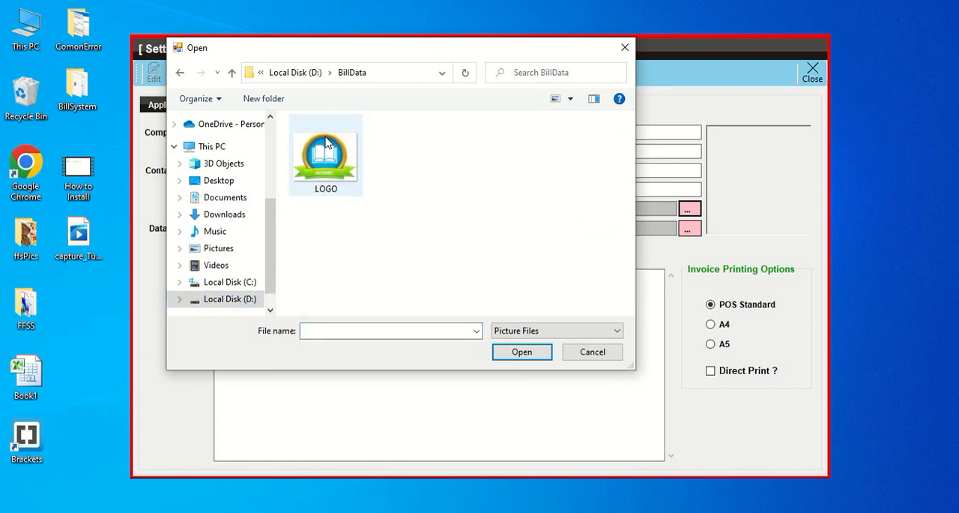
left_click(329, 188)
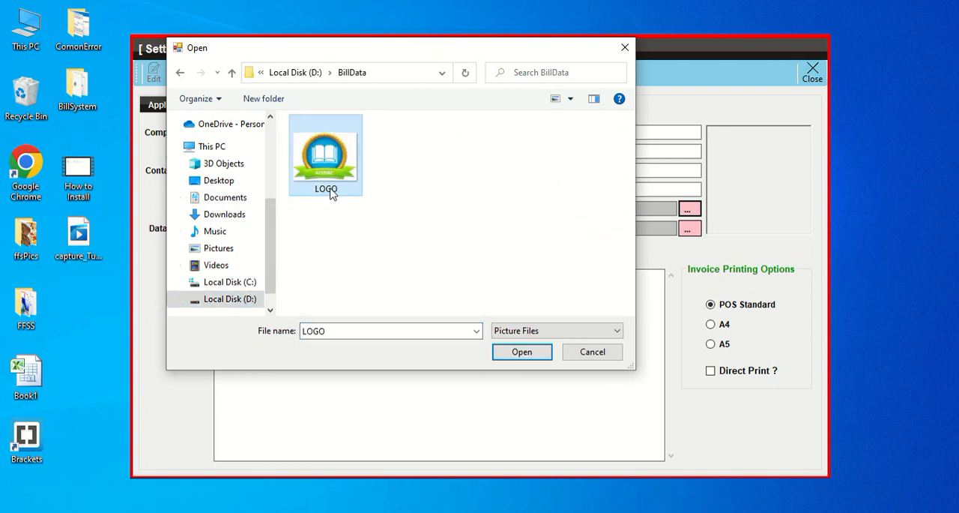
left_click(522, 353)
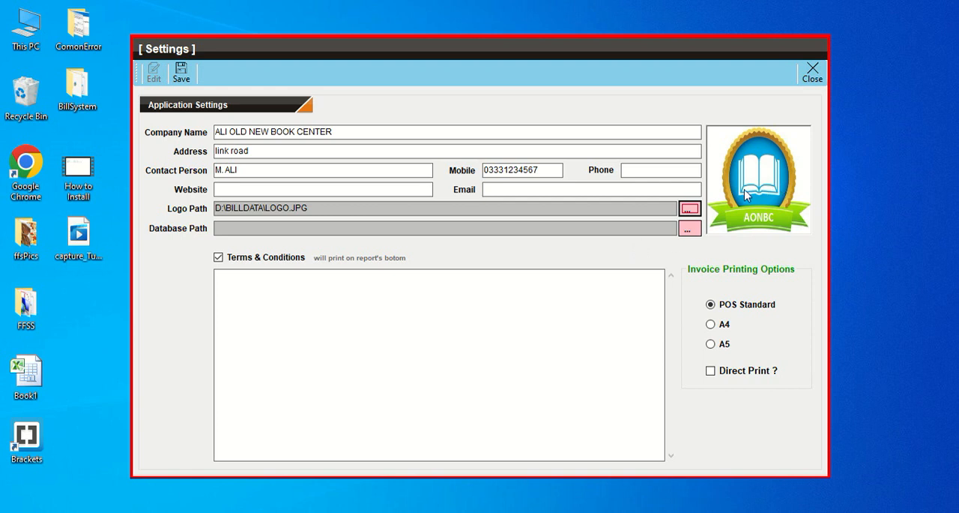
Step: Set the database path to the BillData Access file in the D:\BillData folder
left_click(689, 229)
left_click(323, 165)
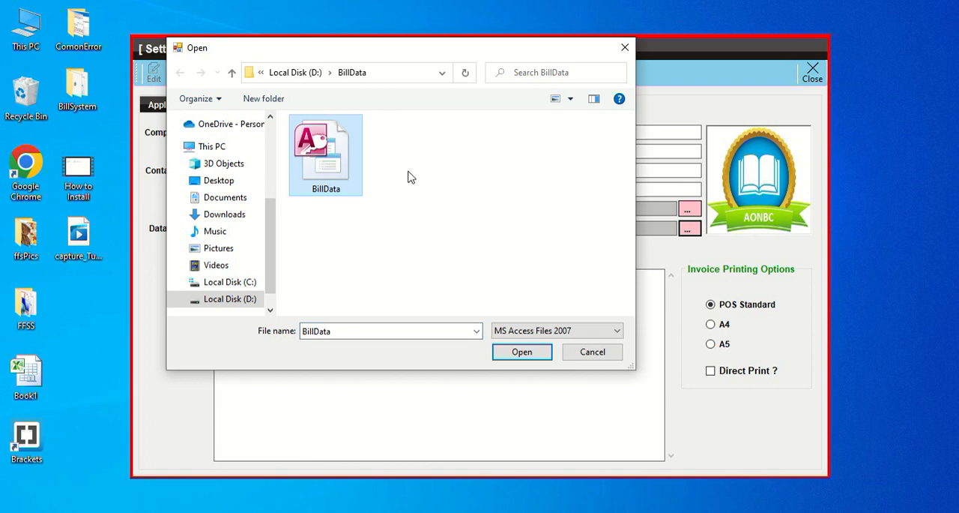
left_click(368, 75)
left_click(315, 75)
left_click(522, 352)
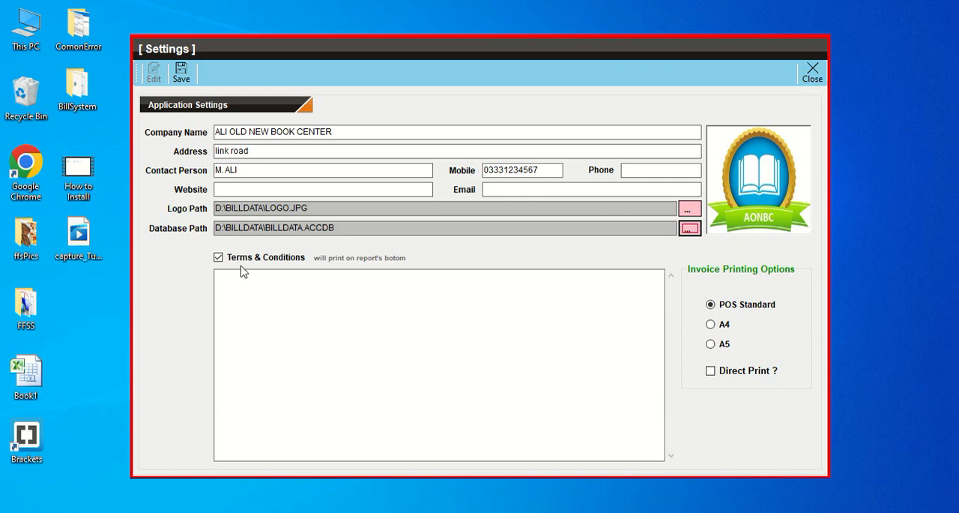
Step: Set the invoice printing option to A5, with Direct Print turned off
left_click(277, 305)
left_click(725, 328)
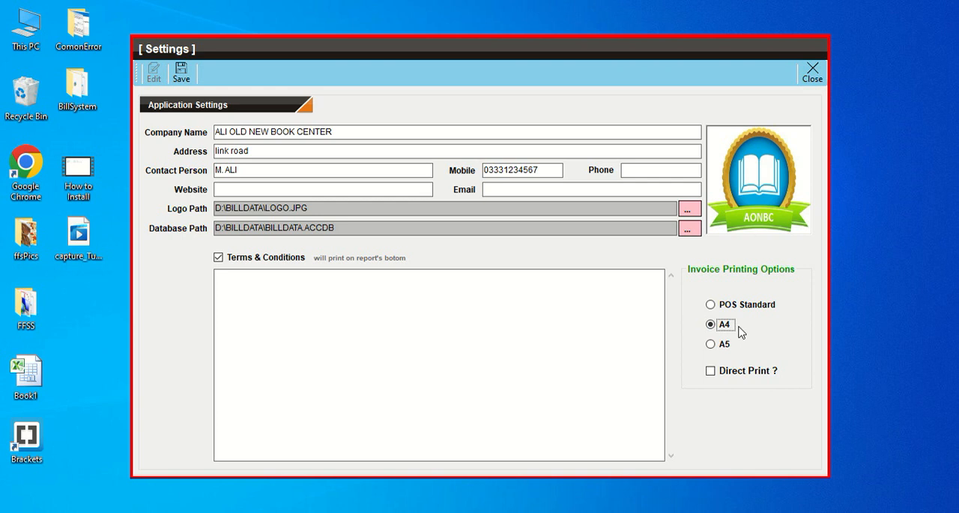
left_click(724, 349)
left_click(737, 375)
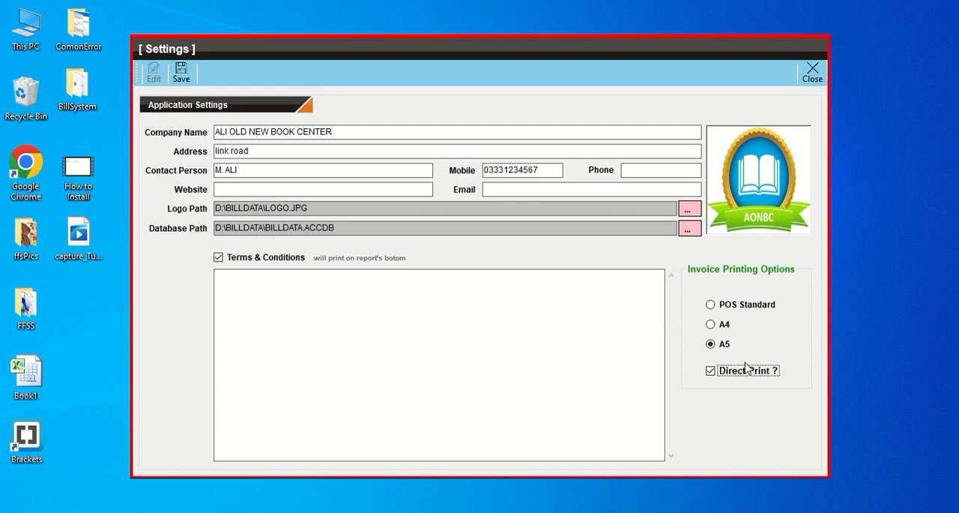
left_click(730, 374)
left_click(328, 342)
Step: Save the application settings and restart BillingSystem from its desktop shortcut
left_click(182, 78)
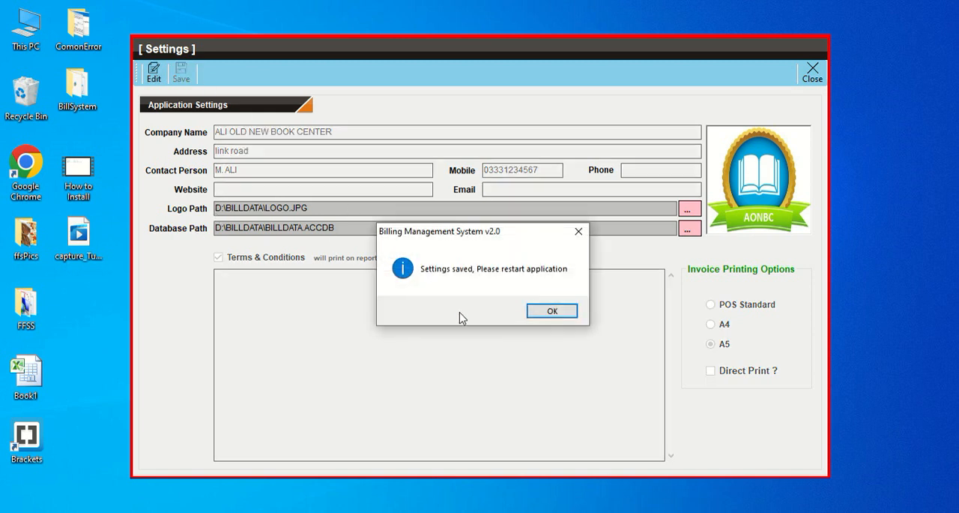
left_click(550, 314)
left_click(813, 75)
left_click(603, 291)
double_click(392, 197)
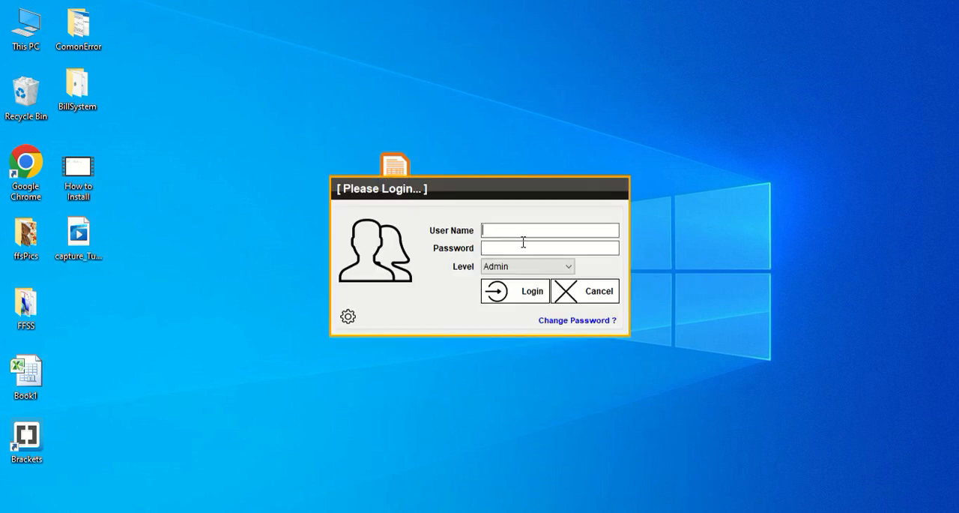
Step: Log in with the user name admin, the account password and the Admin level
type("admin")
key("Return")
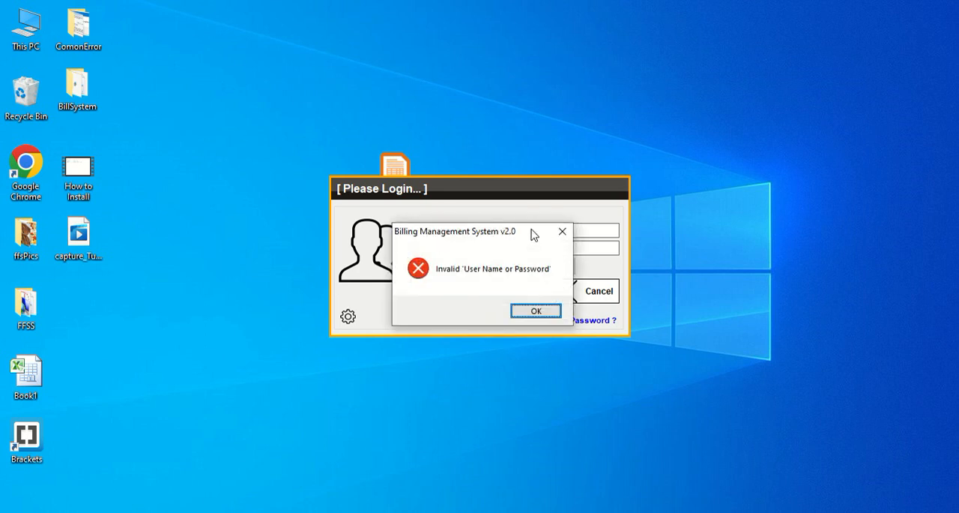
left_click(533, 312)
key("Tab")
type("*****")
left_click(510, 268)
left_click(513, 267)
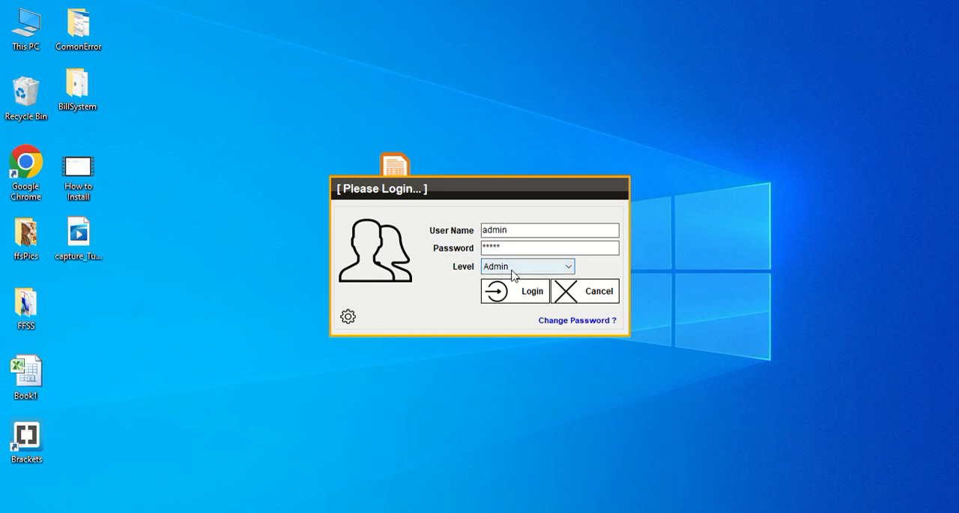
left_click(514, 275)
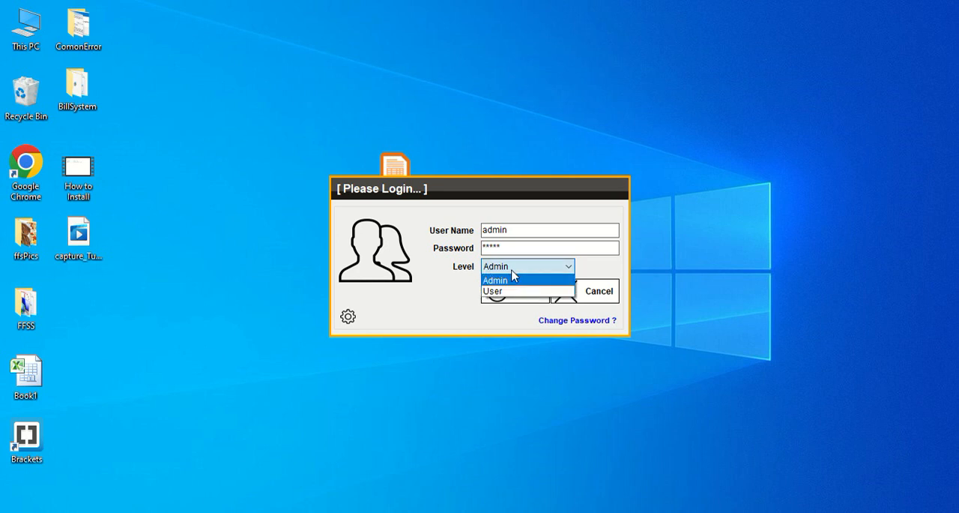
left_click(513, 273)
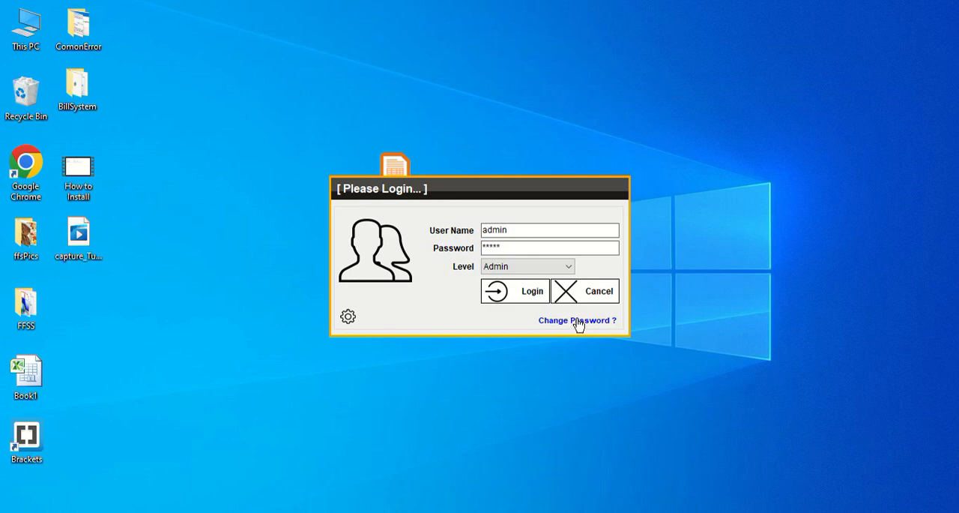
left_click(525, 294)
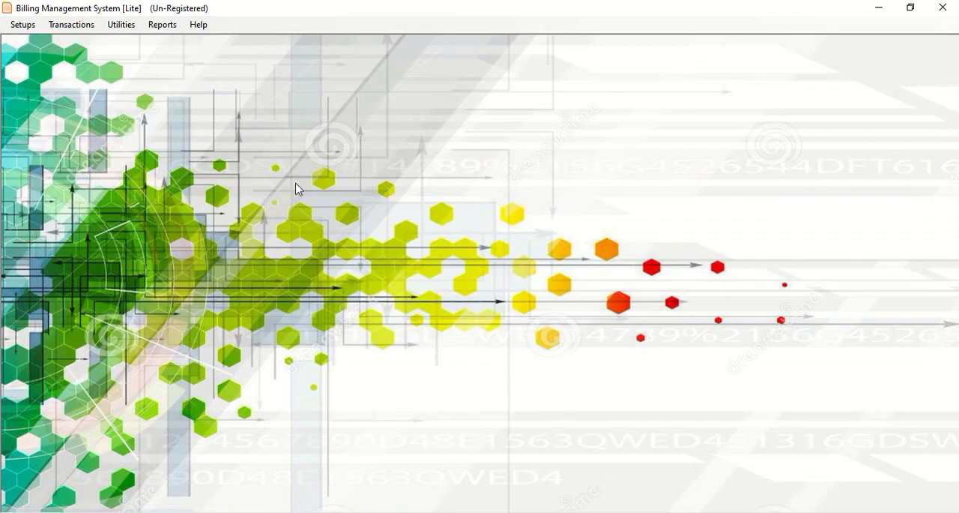